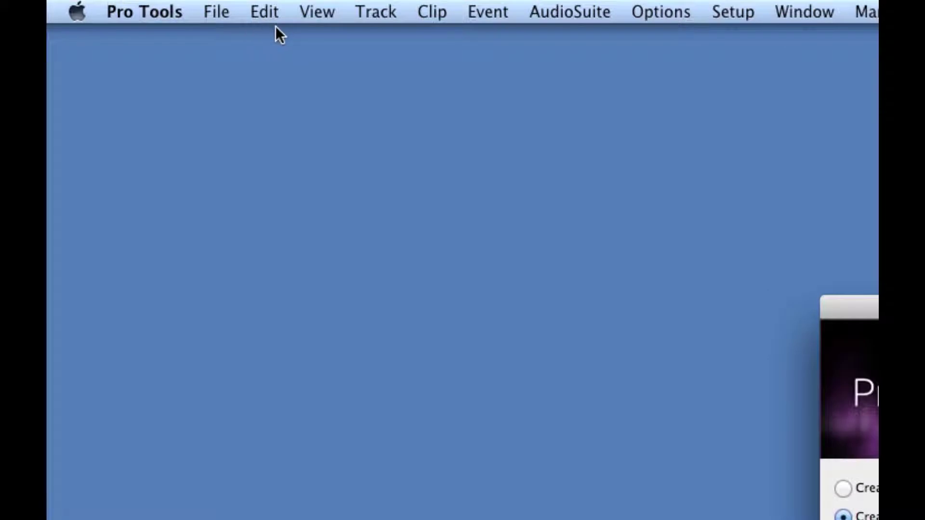
pyautogui.click(234, 13)
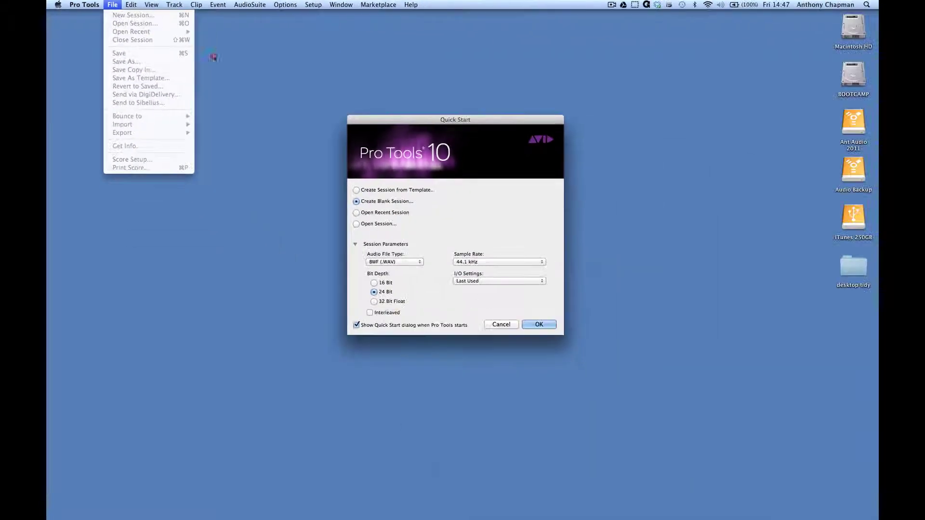
pyautogui.click(633, 364)
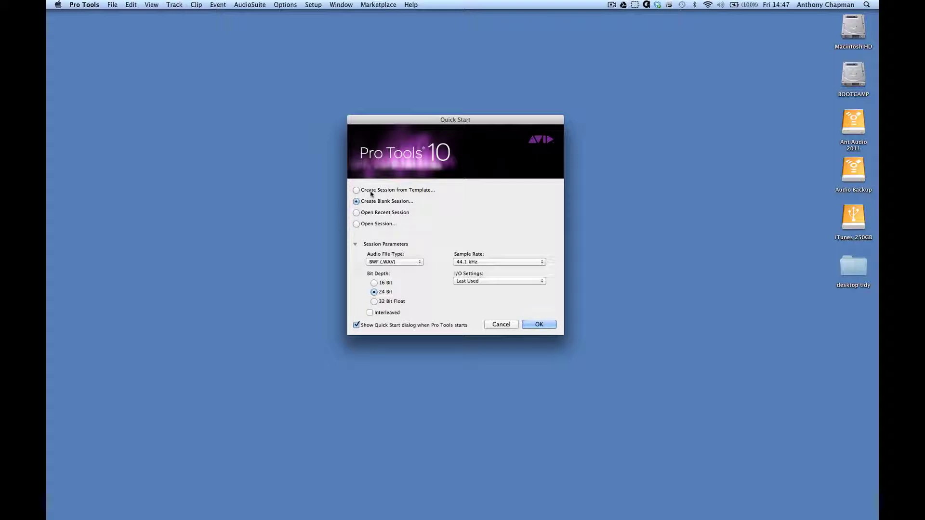
# Review the template categories offered for creating a session from a template
pyautogui.click(356, 191)
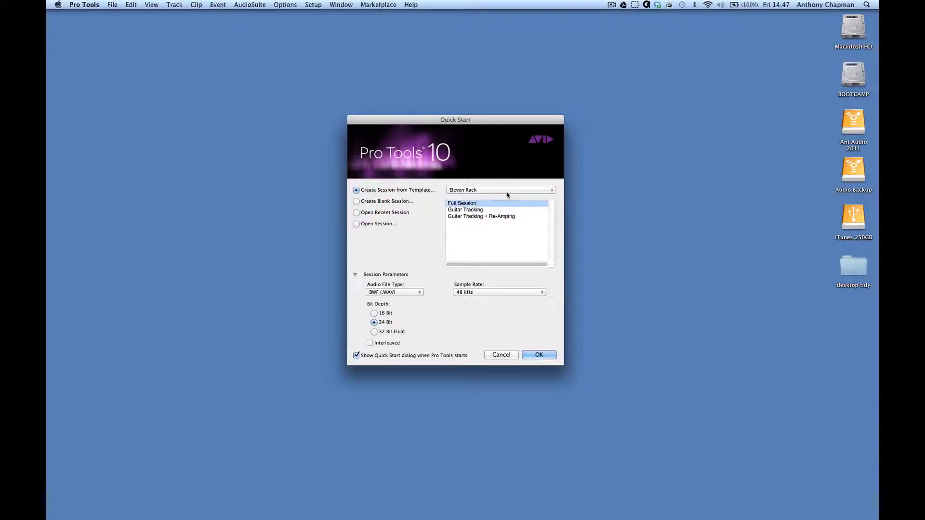
pyautogui.click(486, 191)
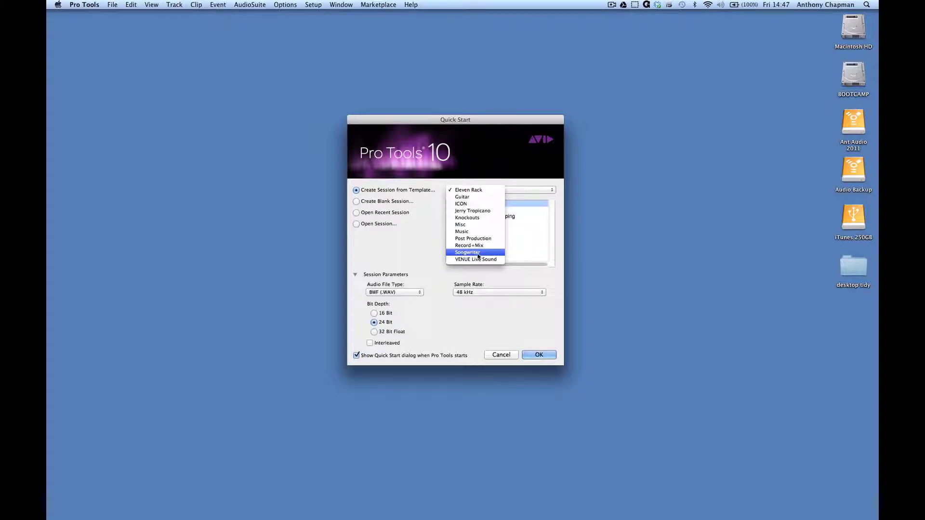
pyautogui.click(485, 215)
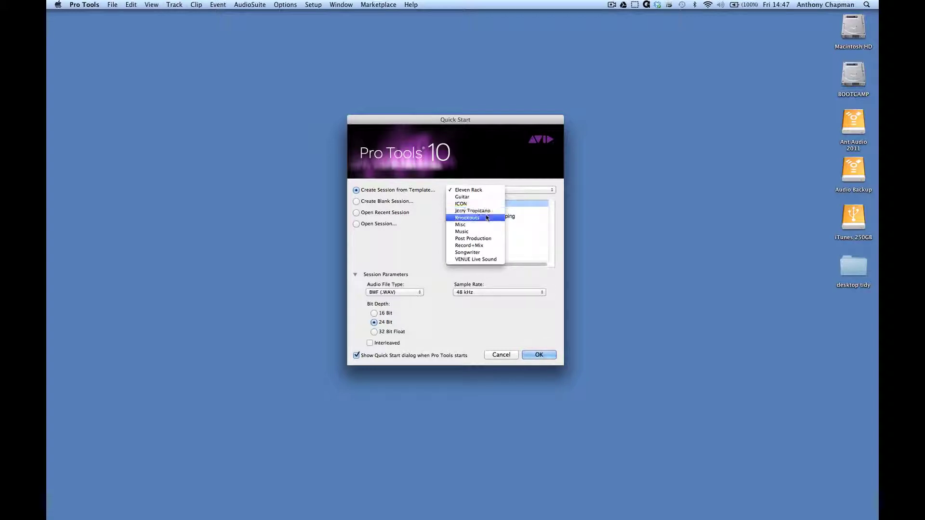
pyautogui.click(433, 220)
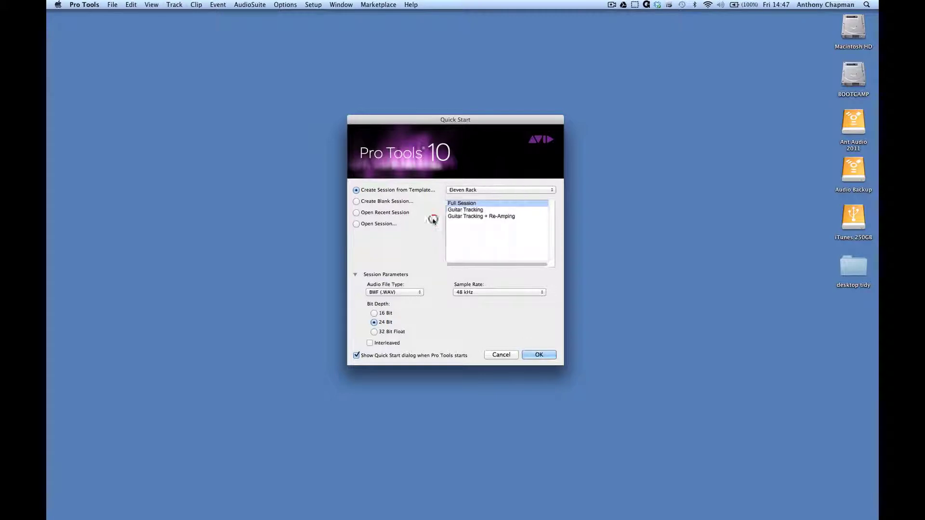
pyautogui.click(483, 191)
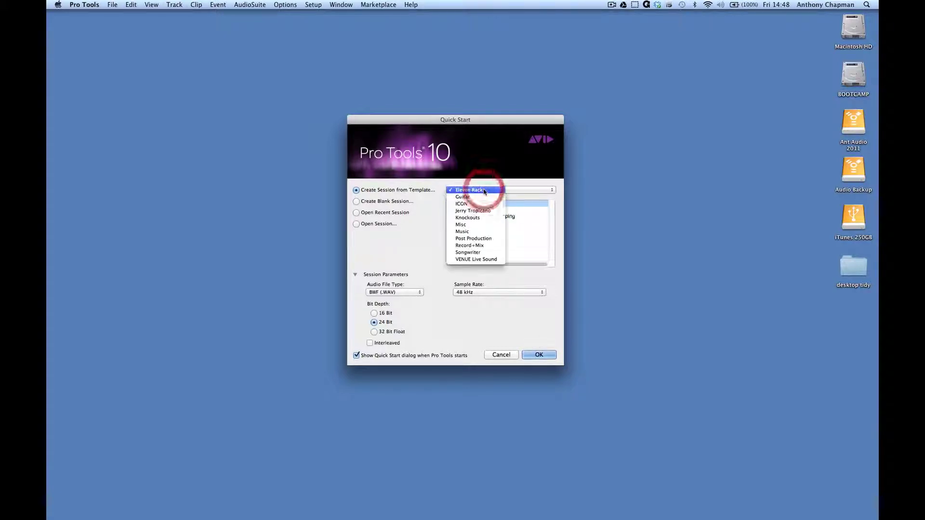
pyautogui.click(485, 191)
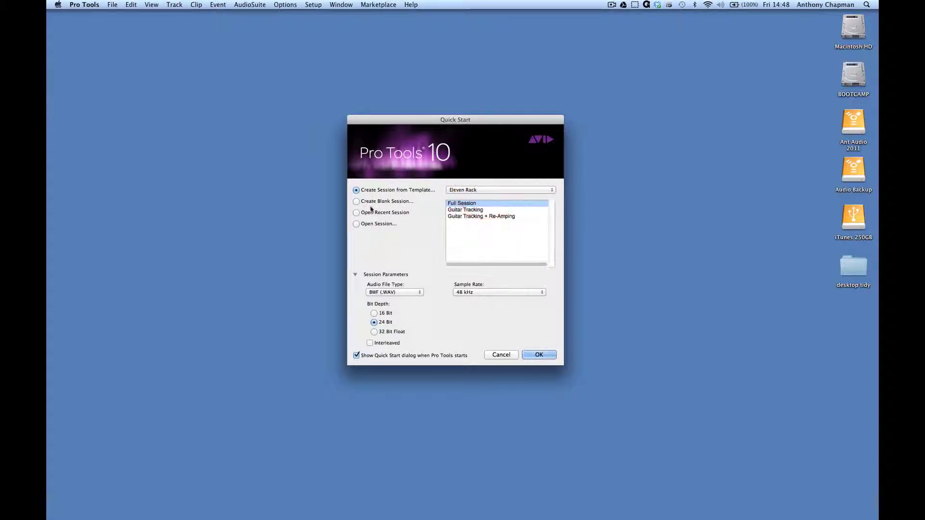
# Look through the blank, recent and existing session options, and choose to create a blank session
pyautogui.click(356, 202)
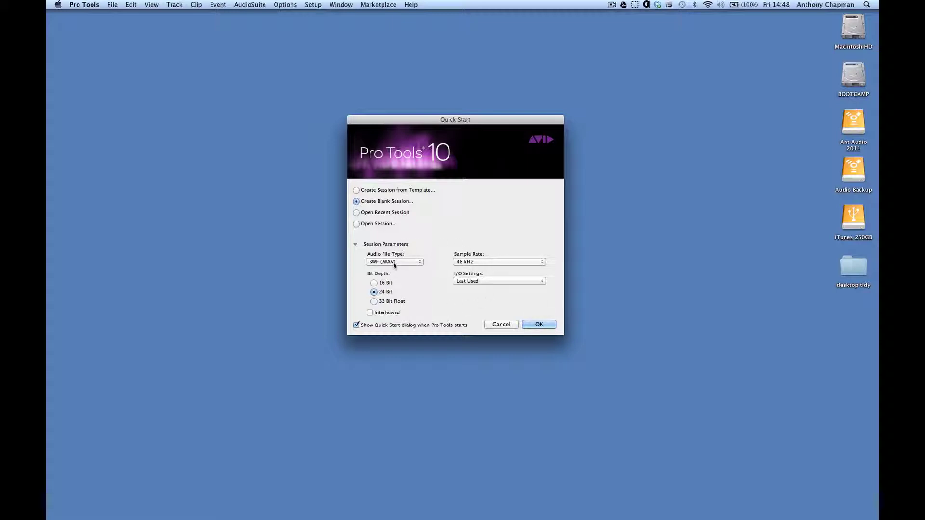
pyautogui.click(355, 215)
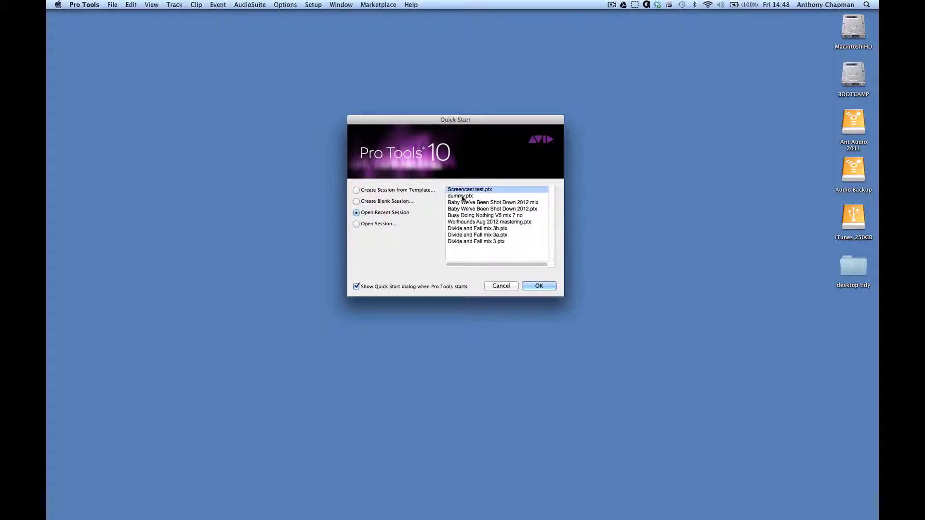
pyautogui.click(356, 225)
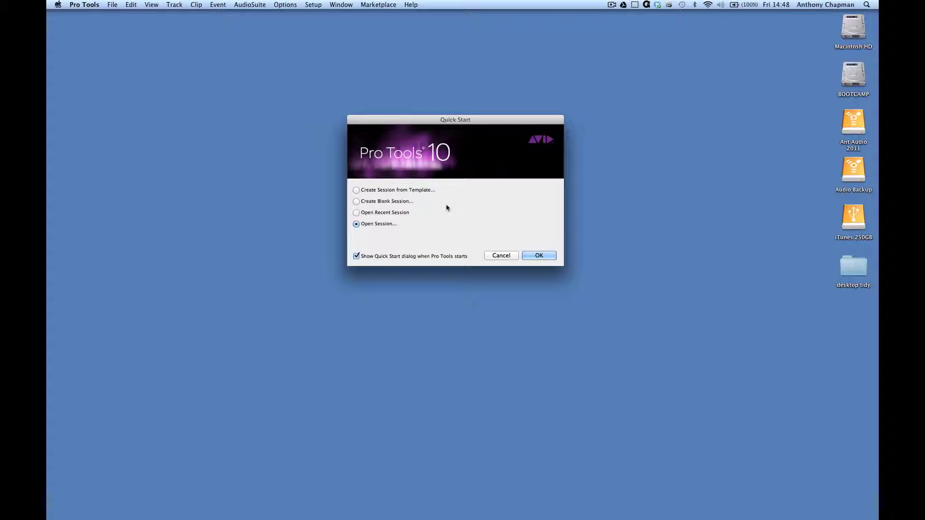
pyautogui.click(356, 202)
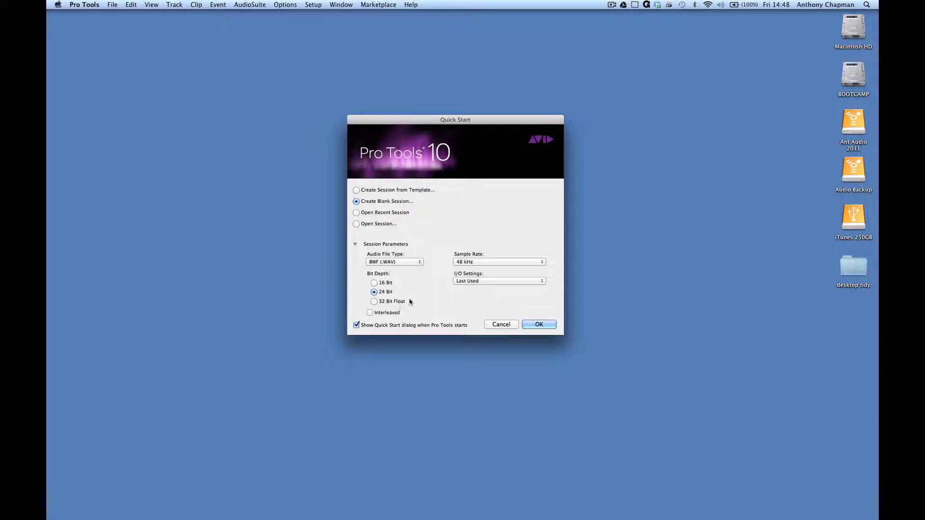
# Review the blank session's parameters and the available audio file types
pyautogui.click(355, 245)
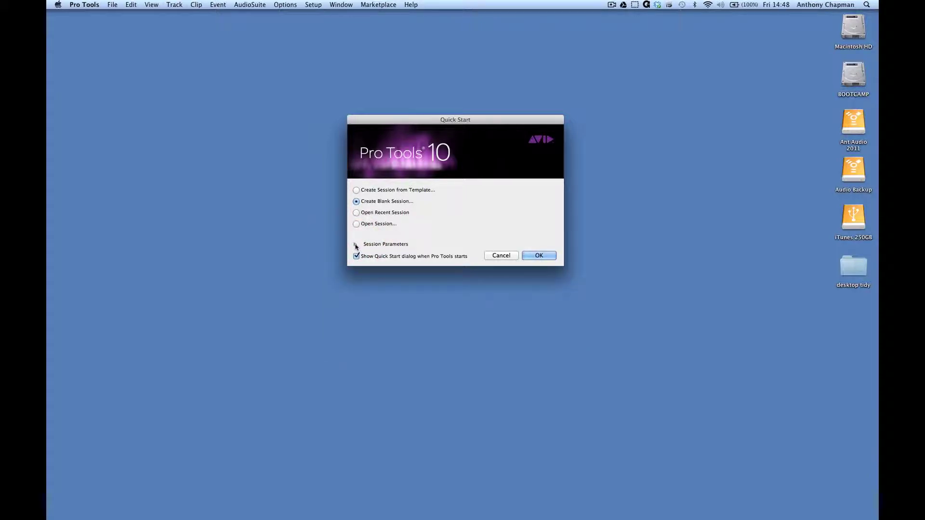
pyautogui.click(355, 245)
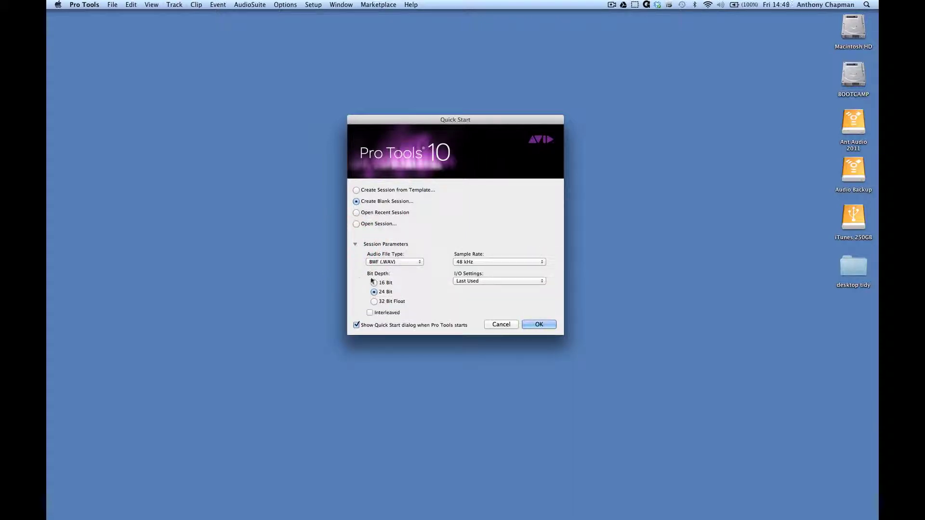
pyautogui.click(395, 262)
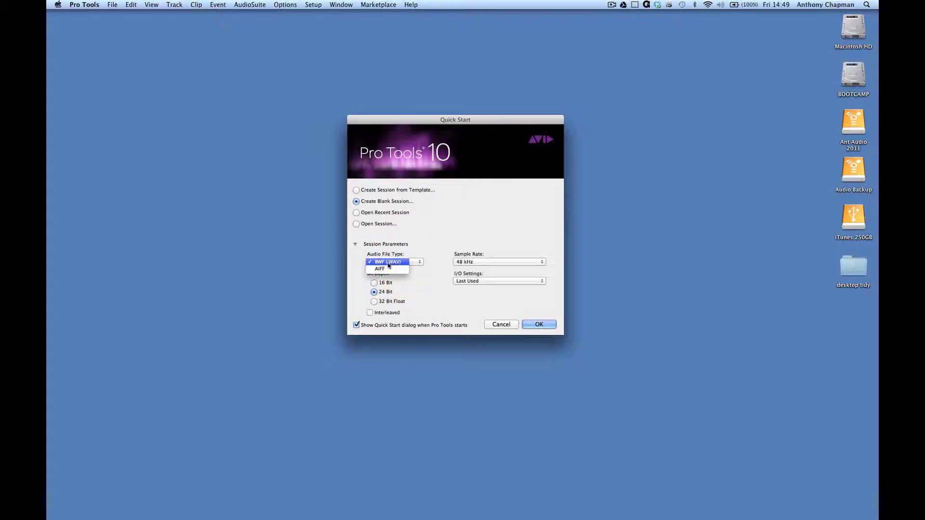
pyautogui.click(417, 246)
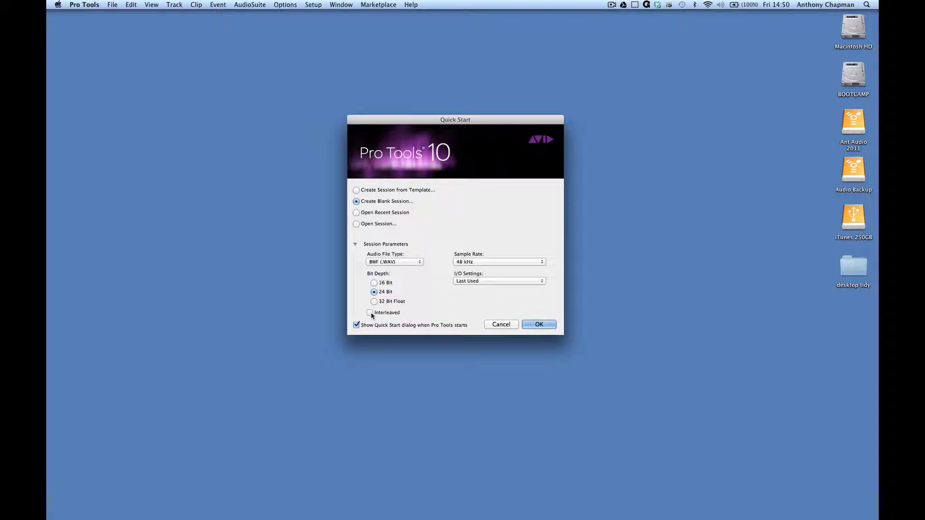
# Set the blank session's sample rate to 44.1 kHz
pyautogui.click(458, 262)
pyautogui.click(445, 263)
pyautogui.click(483, 263)
pyautogui.click(479, 255)
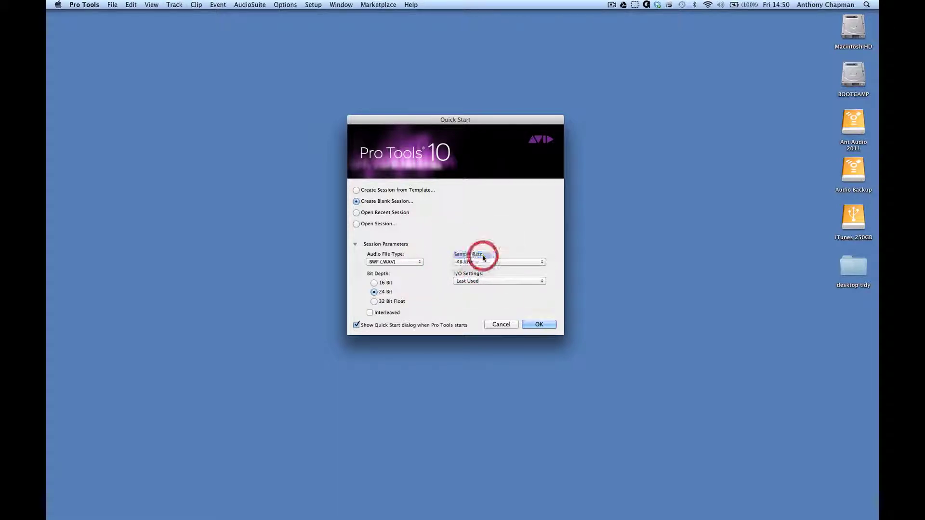
pyautogui.click(472, 263)
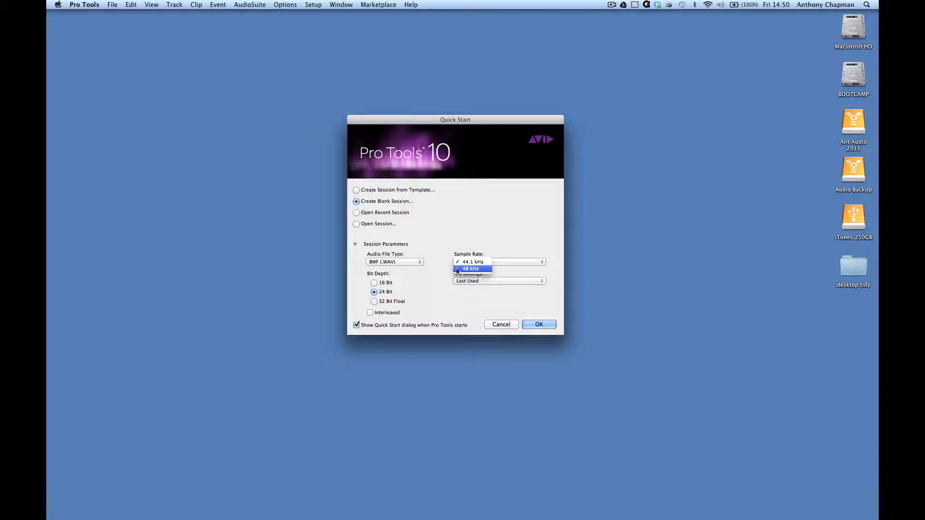
pyautogui.click(464, 263)
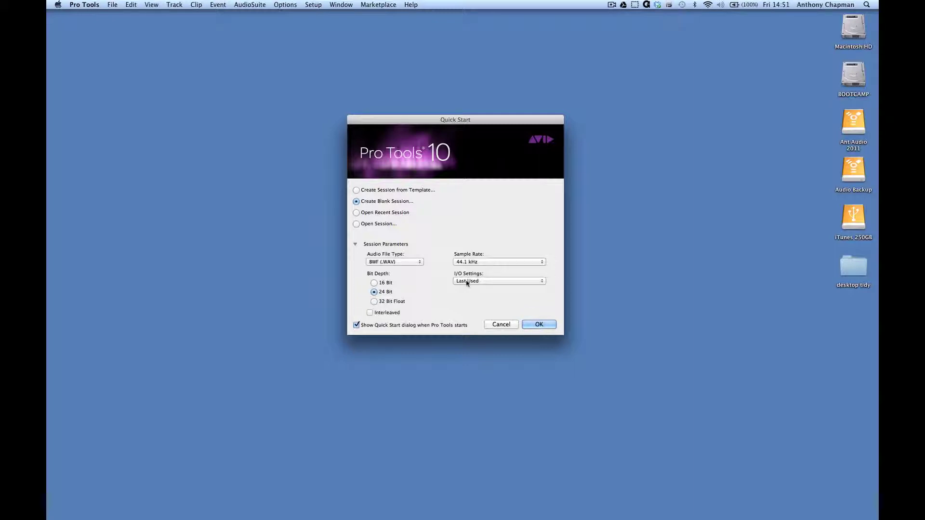
# Set the I/O settings to Stereo Mix and confirm the blank session's parameters
pyautogui.click(466, 283)
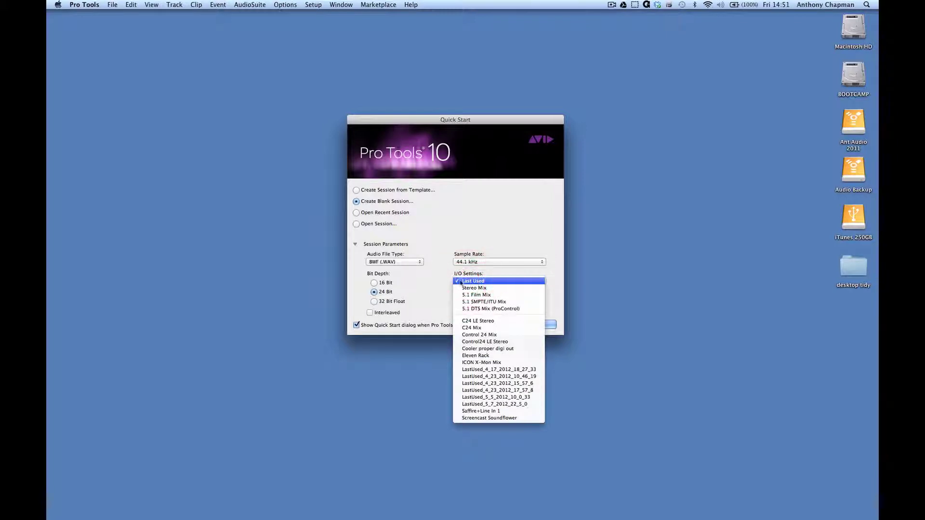
pyautogui.click(474, 289)
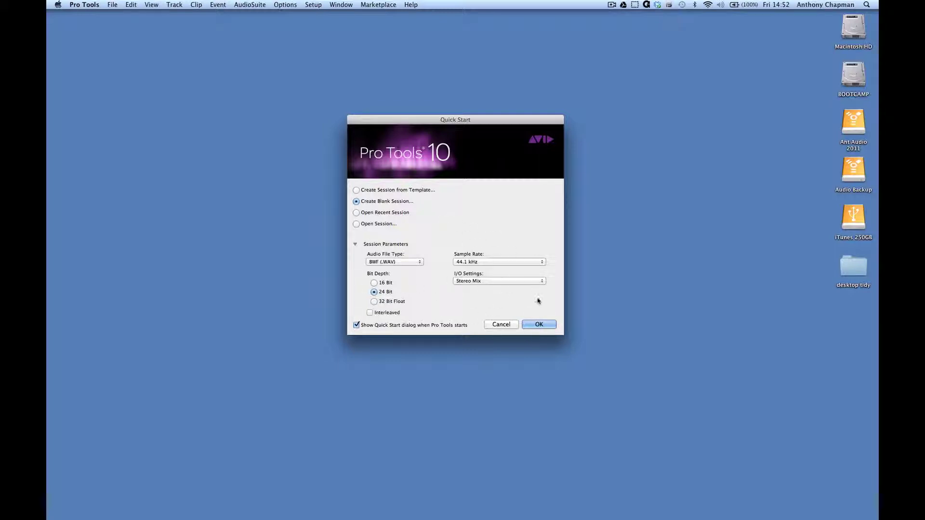
pyautogui.click(542, 326)
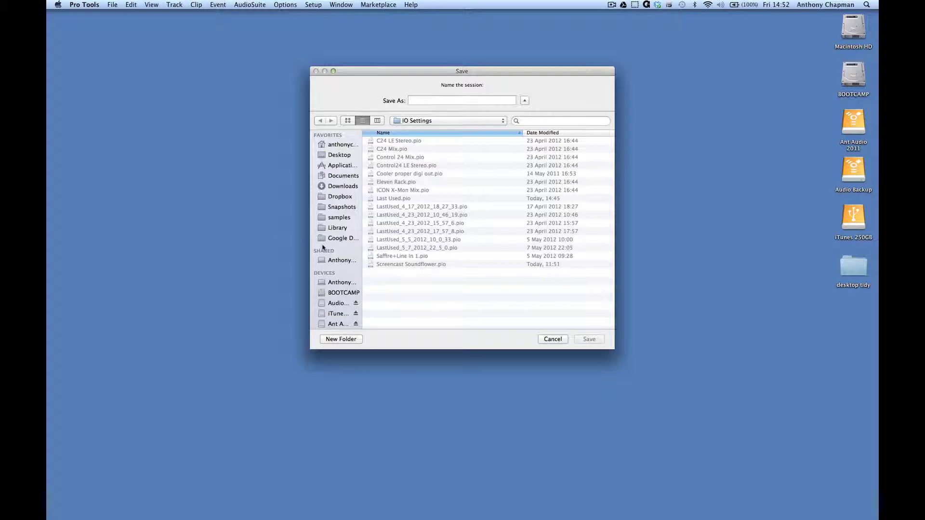
# Save the session as "Week 1 session setup" in the MC410 screencasts folder on the Ant Audio 2011 drive
pyautogui.click(336, 324)
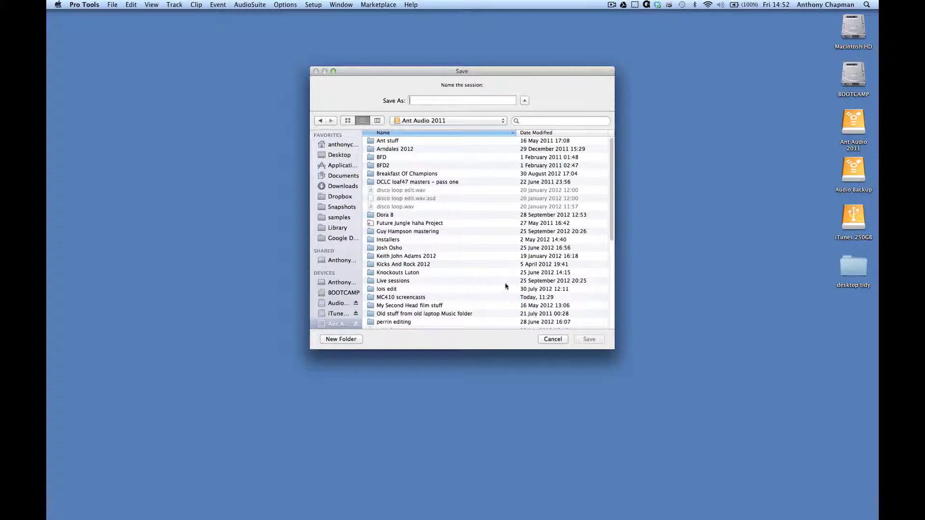
pyautogui.doubleClick(399, 297)
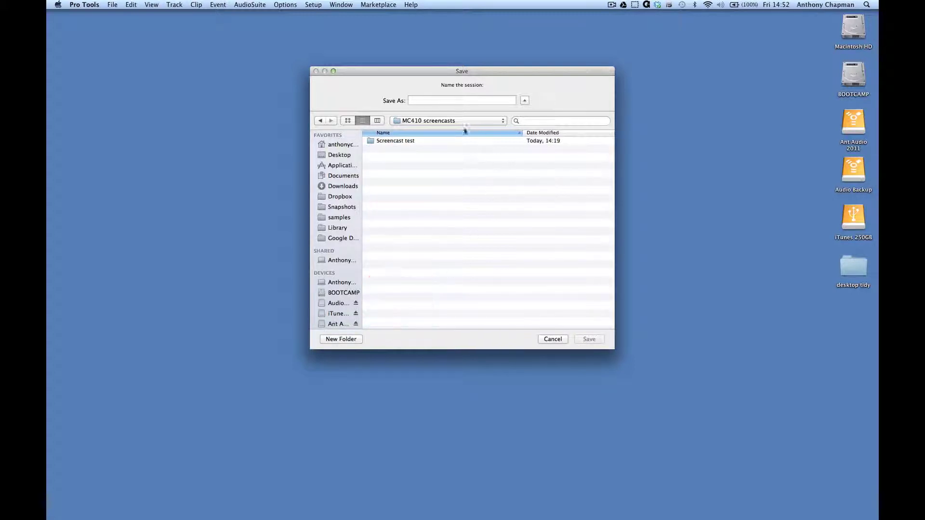
pyautogui.click(423, 101)
pyautogui.write('Week 1 session setup')
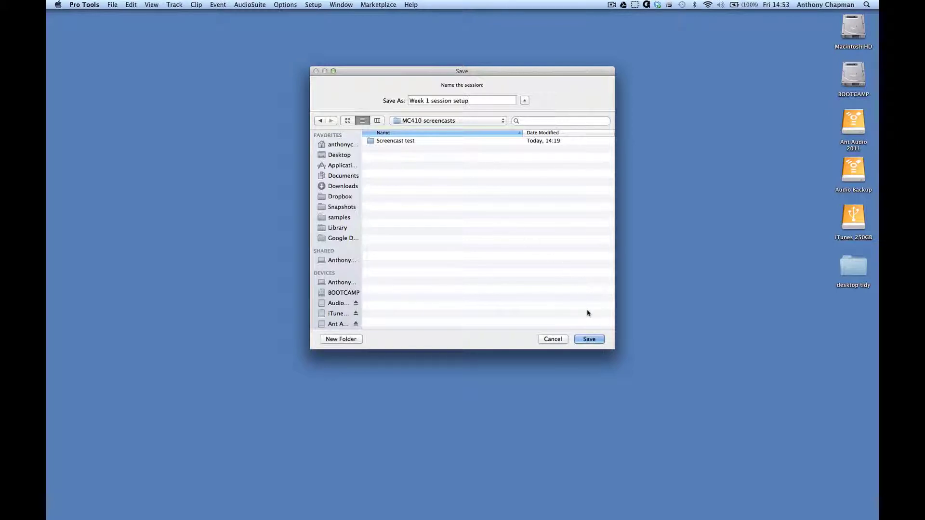
pyautogui.click(595, 339)
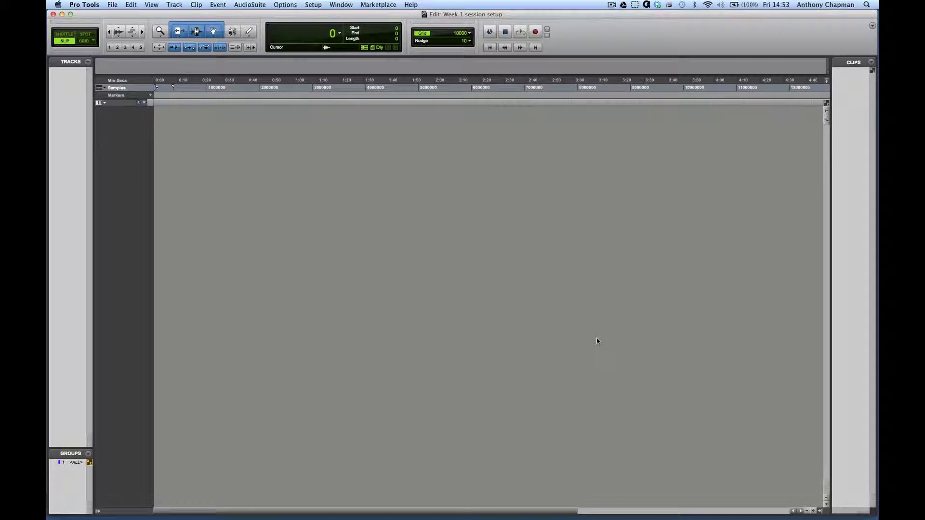
# Switch to Finder and show the Week 1 session setup folder, inside MC410 screencasts on the Ant Audio 2011 drive, in a new window as a list
pyautogui.press('super+Tab')
pyautogui.press('super+Tab')
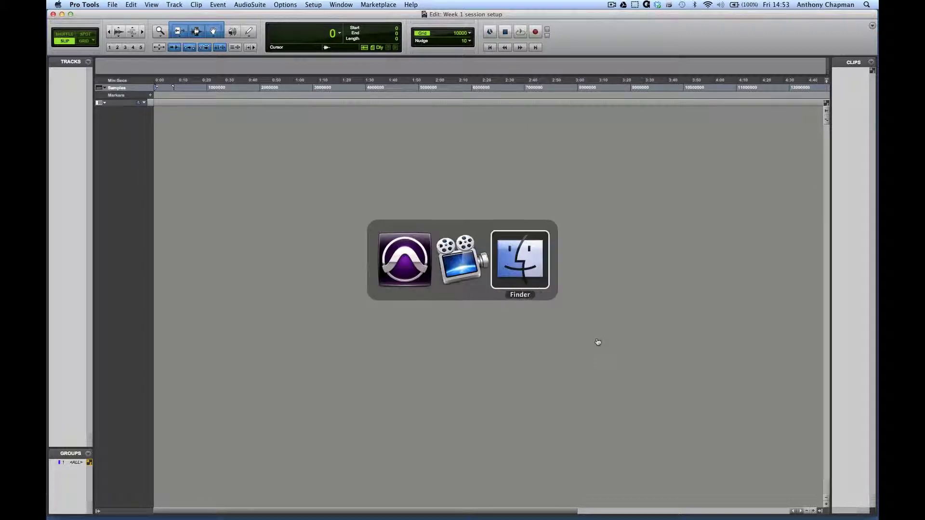
pyautogui.press('super+n')
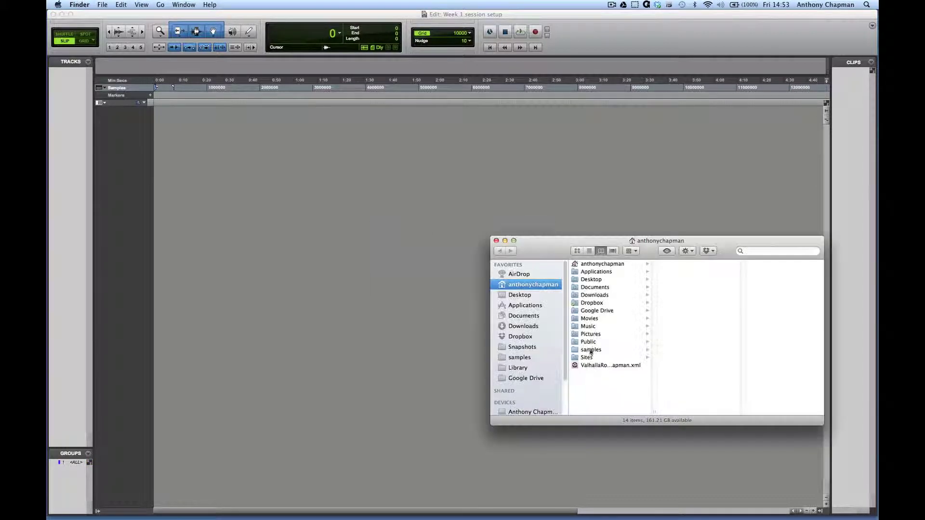
pyautogui.scroll(-3, 516, 381)
pyautogui.click(527, 410)
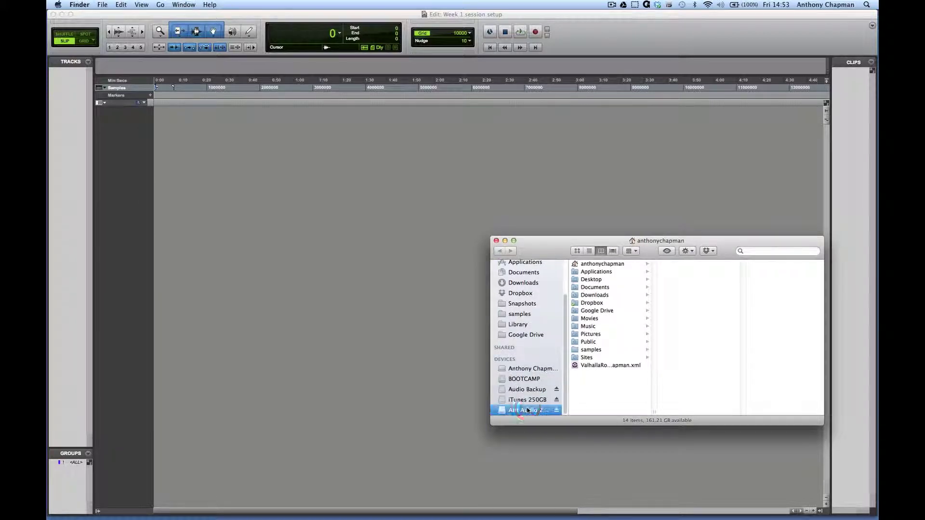
pyautogui.scroll(-4, 611, 284)
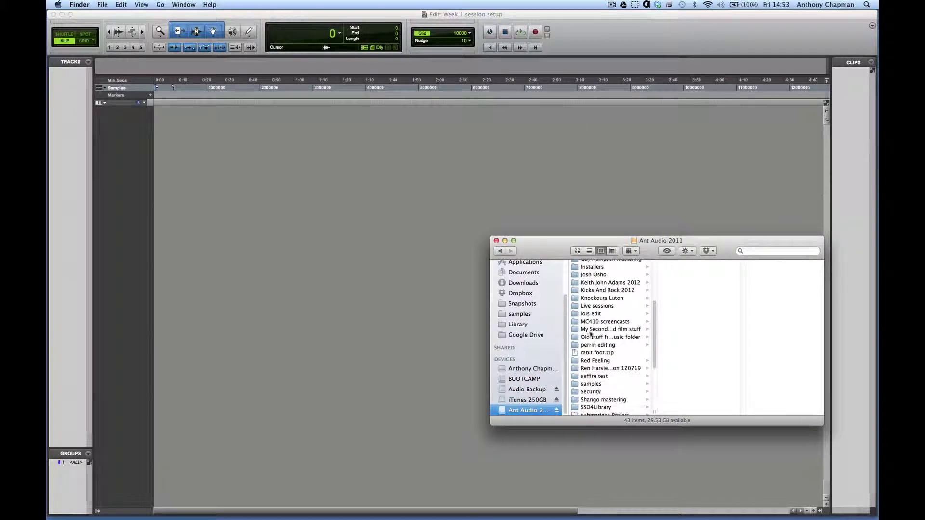
pyautogui.click(595, 322)
pyautogui.click(692, 272)
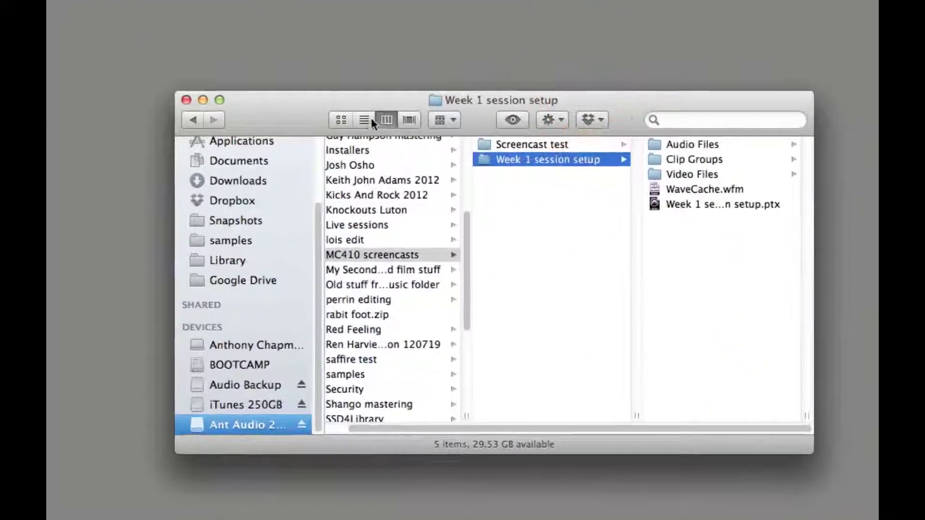
pyautogui.click(590, 251)
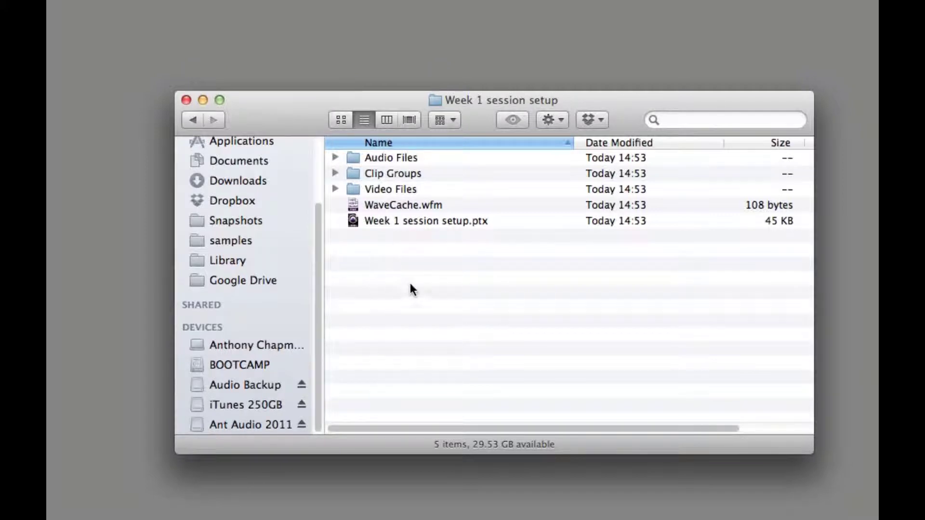
# Examine the session folder's contents: the .ptx session file, WaveCache.wfm, and the Video Files, Clip Groups and Audio Files folders
pyautogui.click(462, 224)
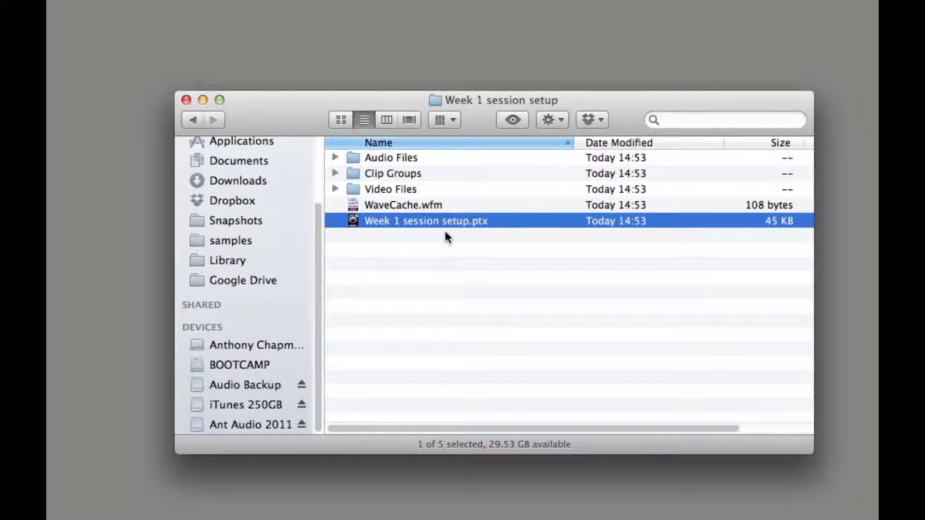
pyautogui.click(414, 204)
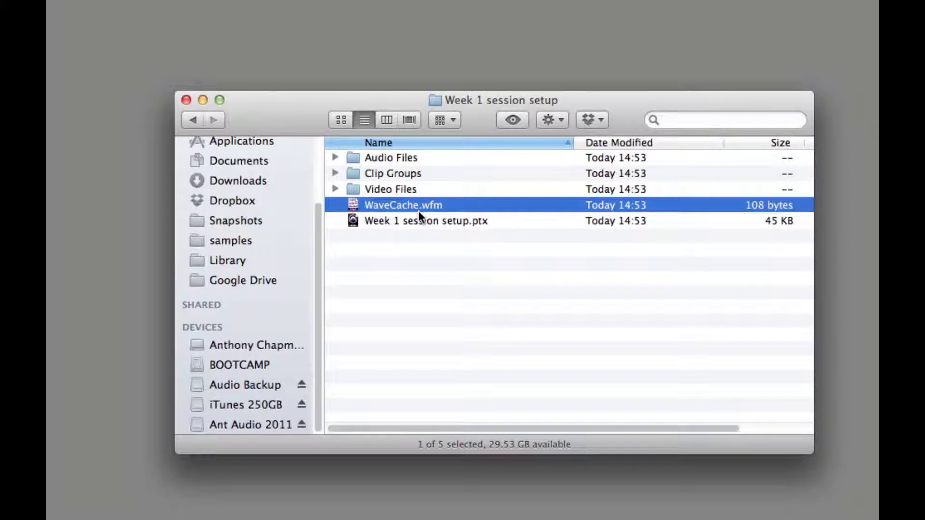
pyautogui.click(369, 191)
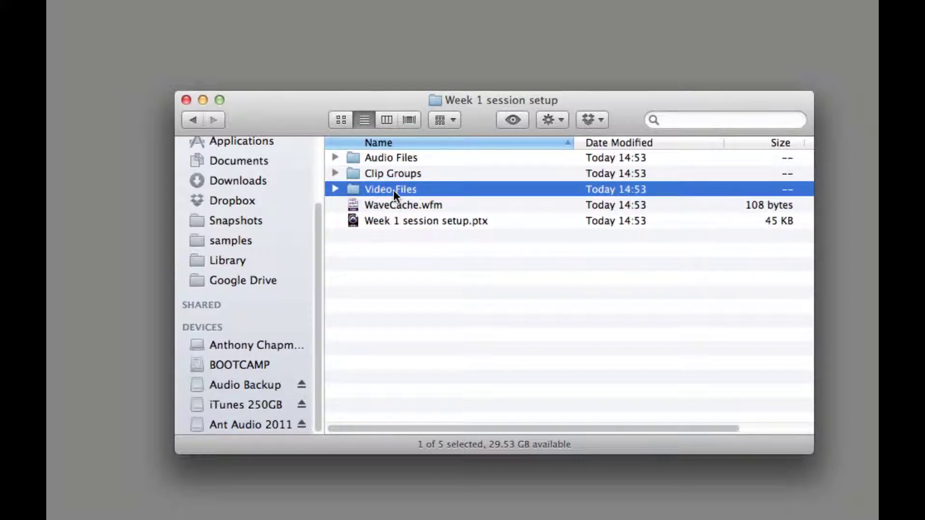
pyautogui.click(383, 176)
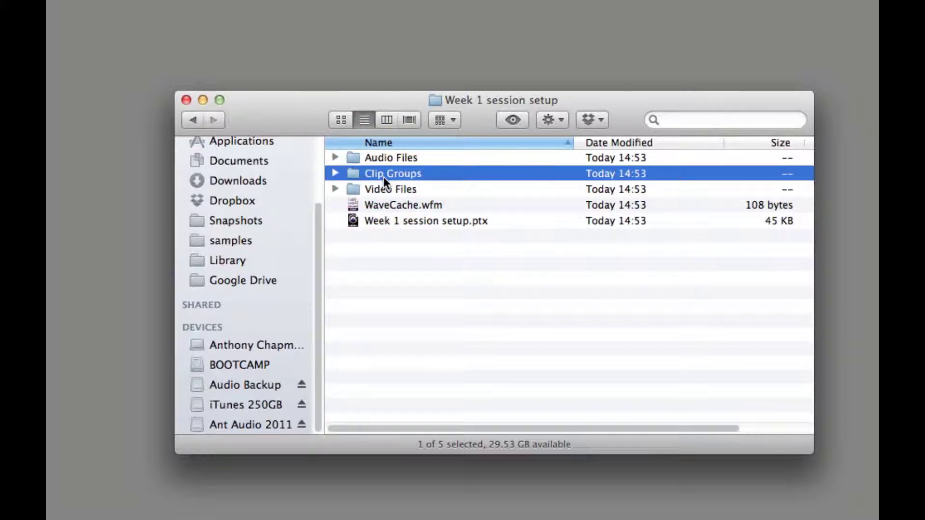
pyautogui.click(398, 158)
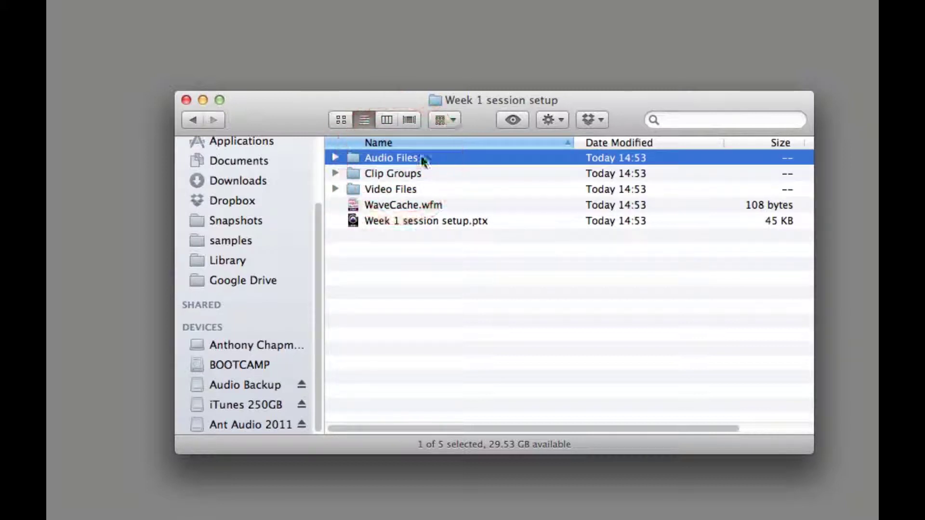